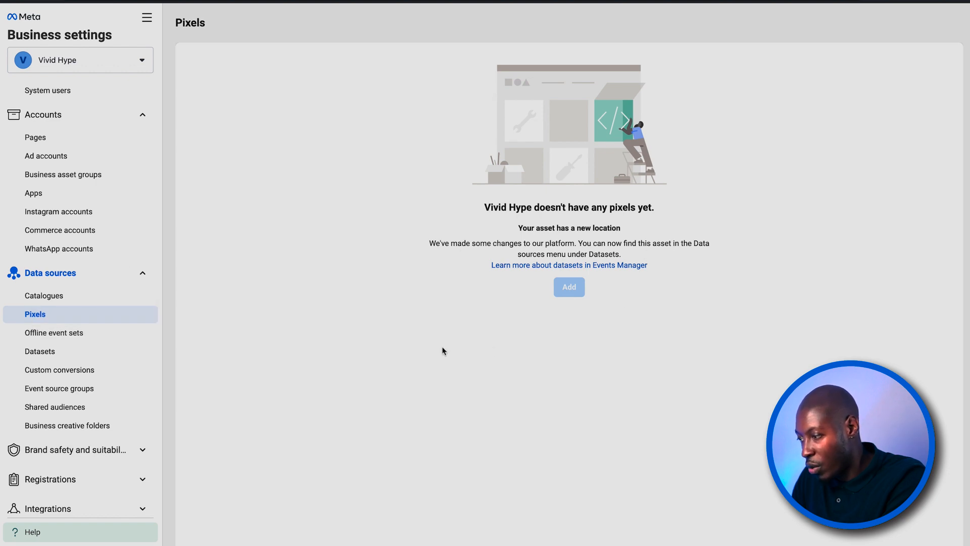
- Create a new dataset named test under the business's data sources
left_click(40, 353)
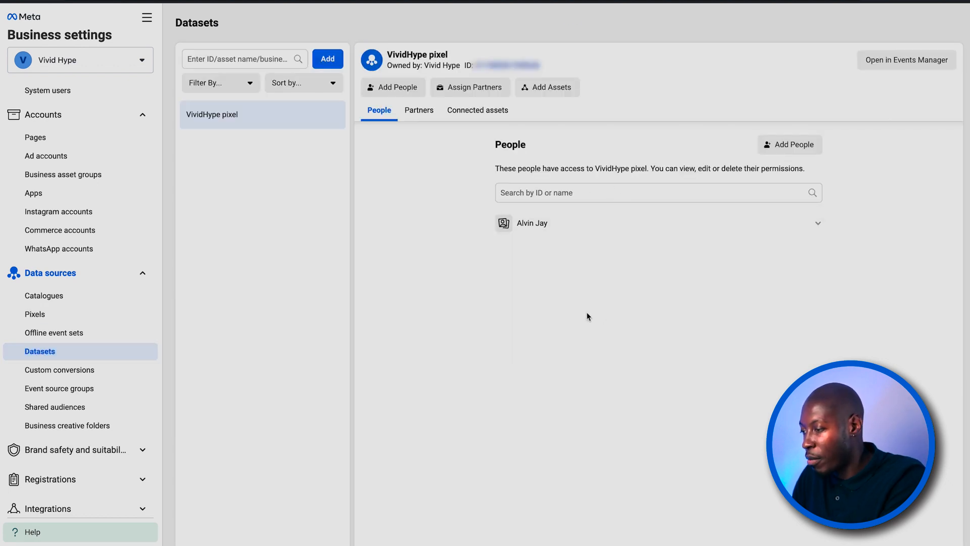
left_click(327, 58)
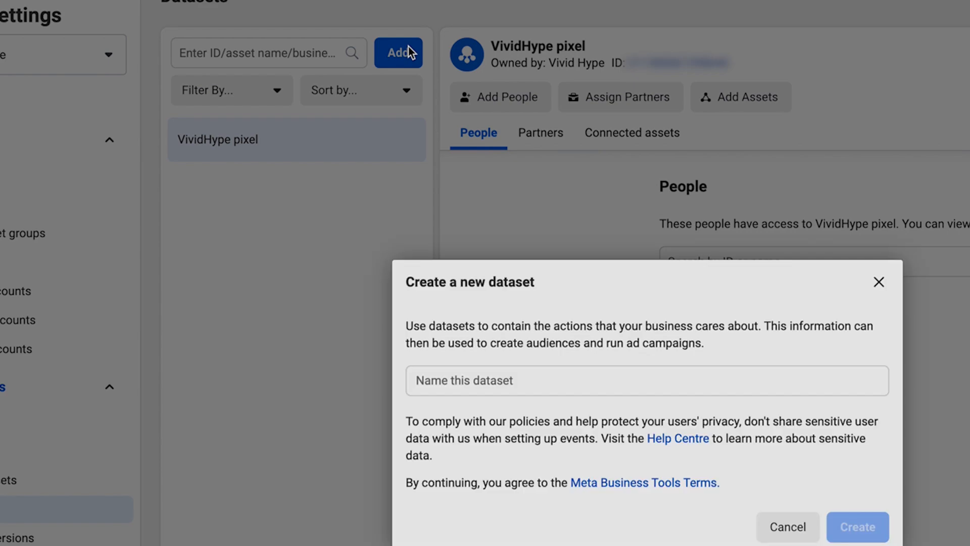
left_click(419, 265)
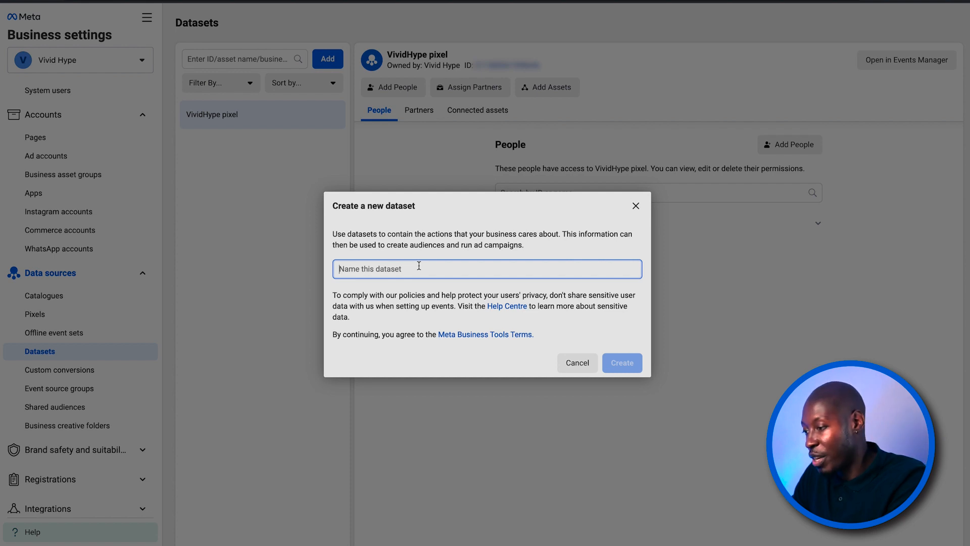
type("test")
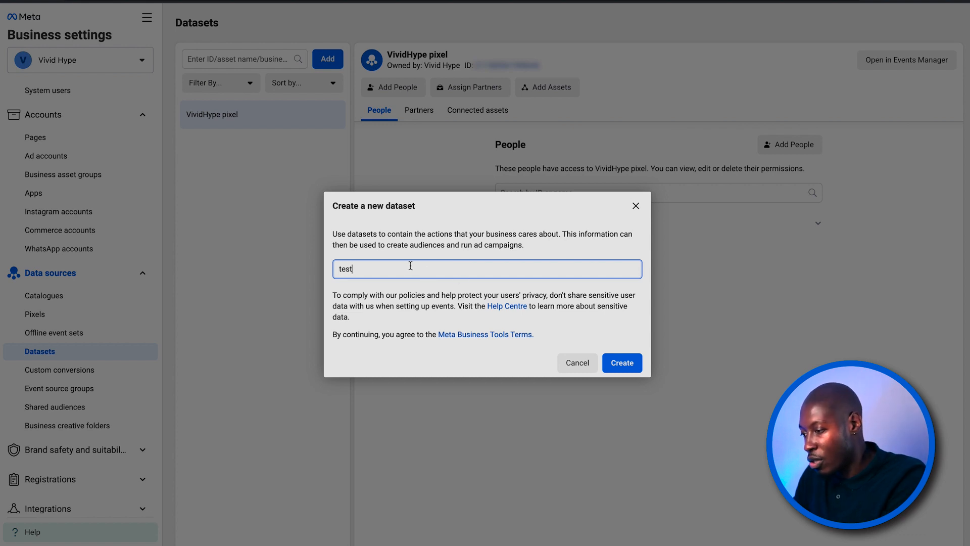
left_click(634, 365)
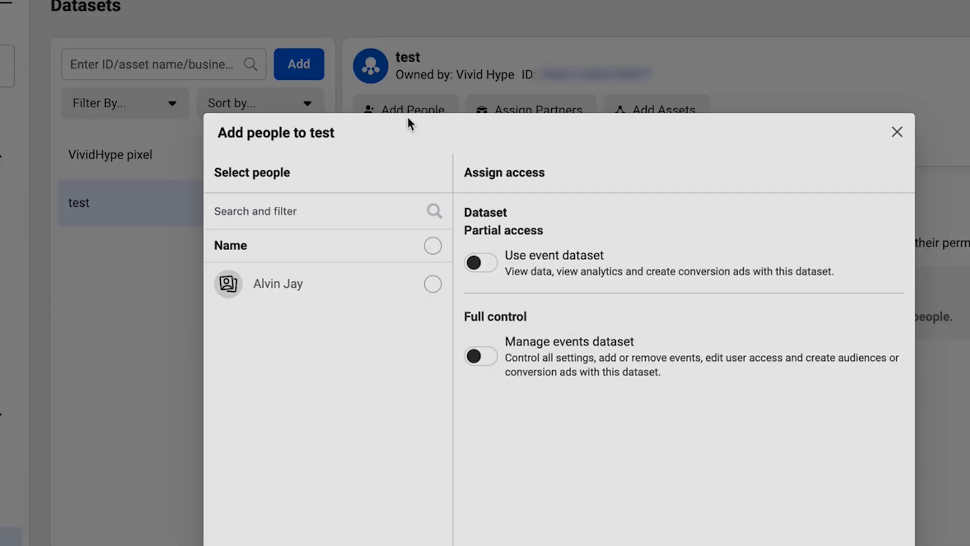
- Add the listed person to the test dataset with full control to manage the events dataset
left_click(406, 111)
left_click(433, 285)
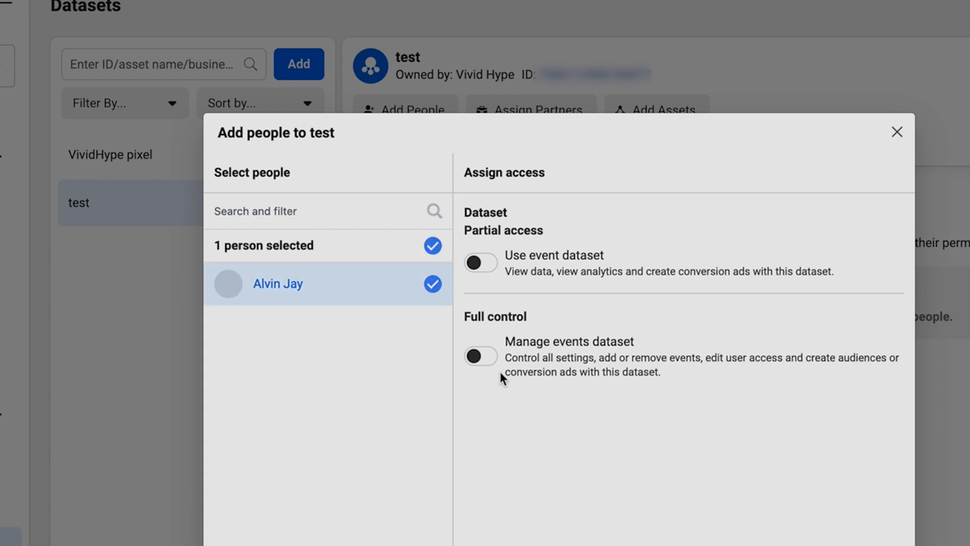
left_click(479, 357)
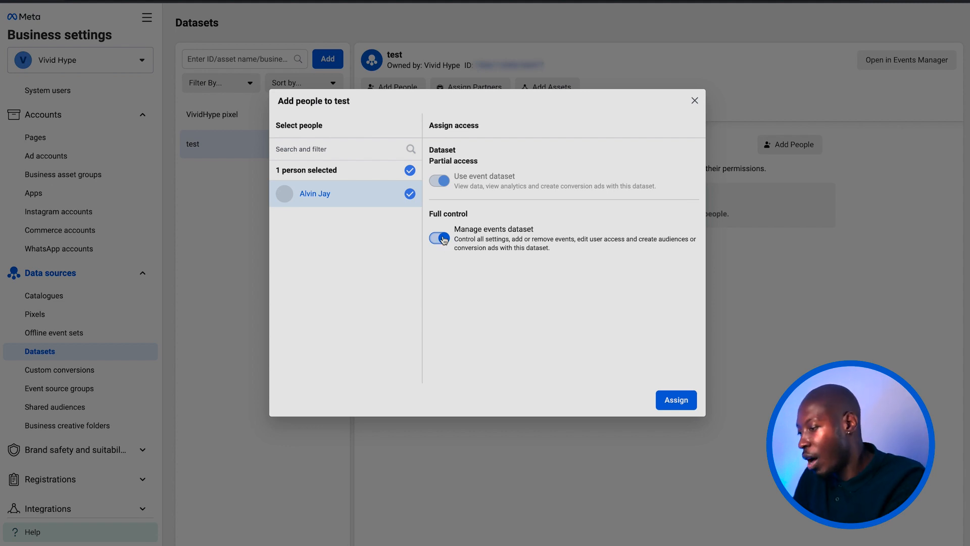
left_click(676, 399)
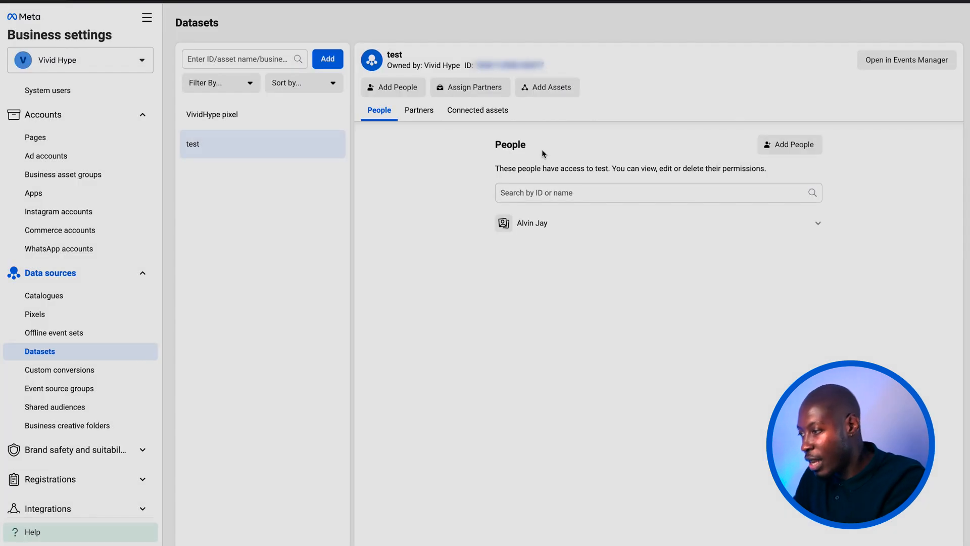
- Add the second listed ad account to the test dataset as a connected asset
left_click(548, 88)
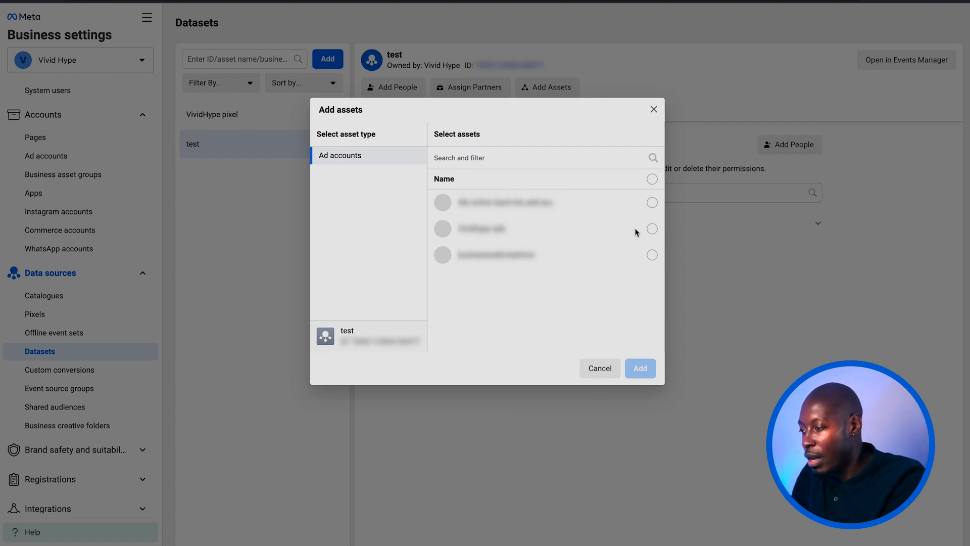
left_click(652, 228)
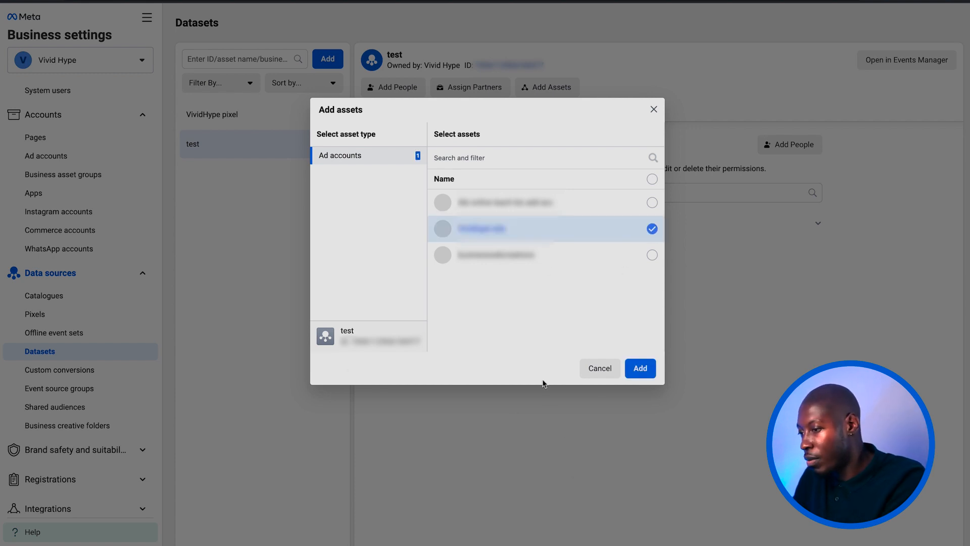
left_click(637, 367)
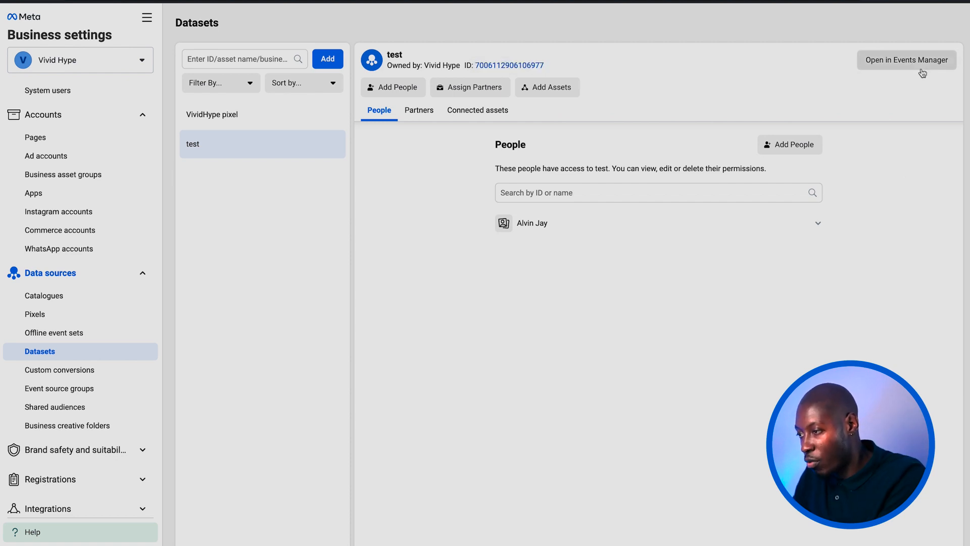
- Switch to Events Manager and open the test dataset's overview
left_click(147, 19)
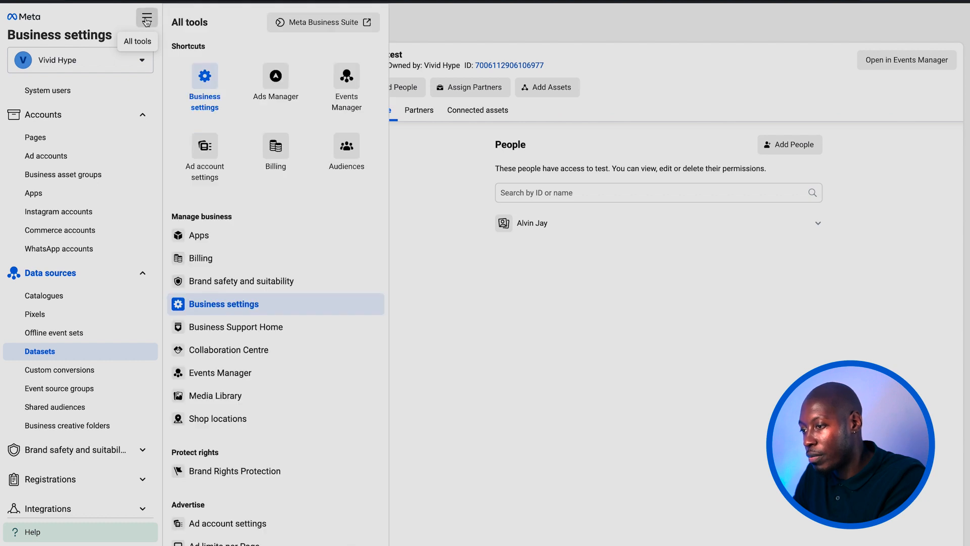
left_click(352, 112)
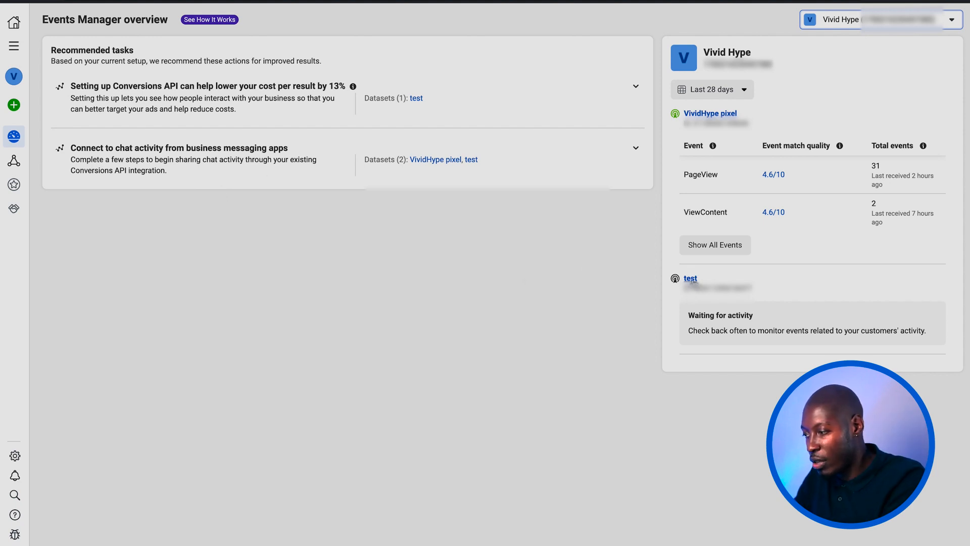
left_click(691, 279)
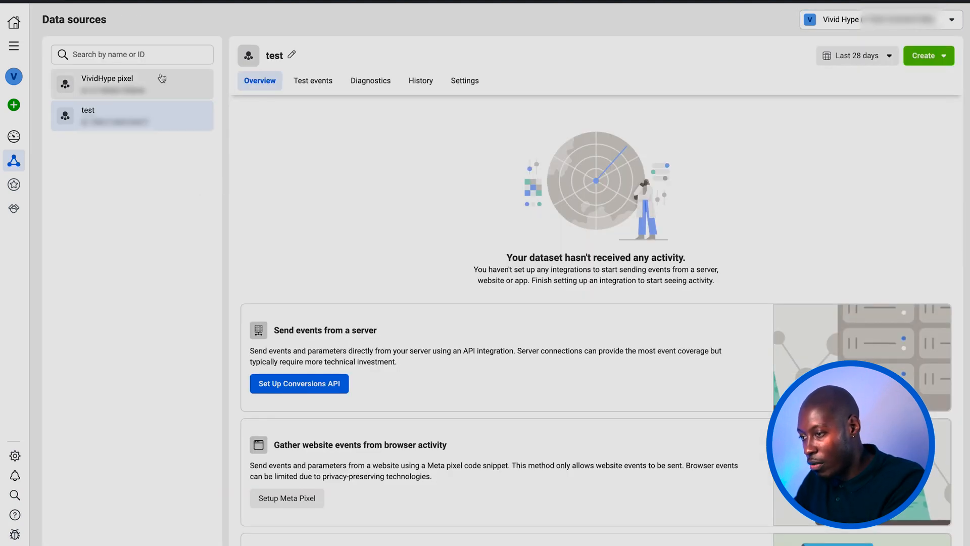
- Set up the Meta pixel for the test dataset through partner integration, choosing Shopify (online) as the partner
scroll(343, 351, "down", 4)
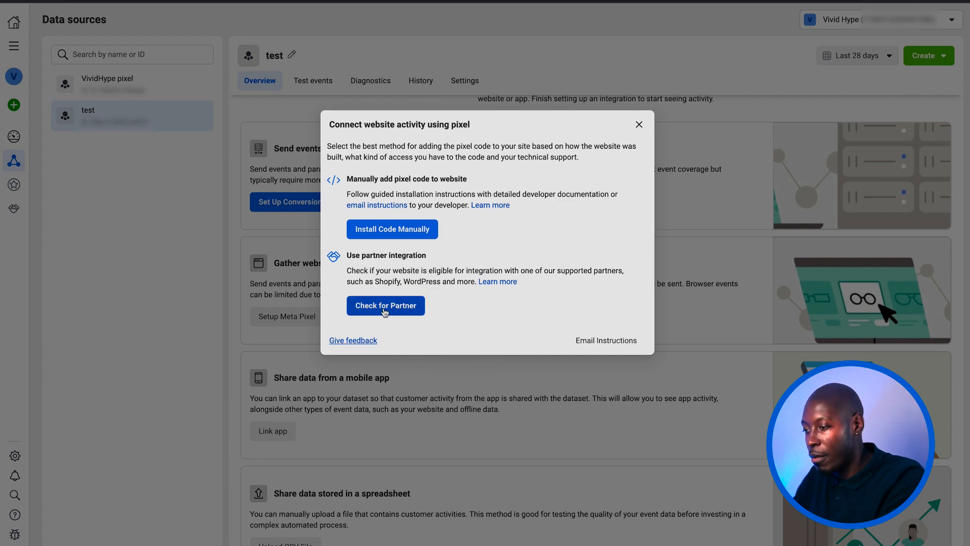
left_click(385, 310)
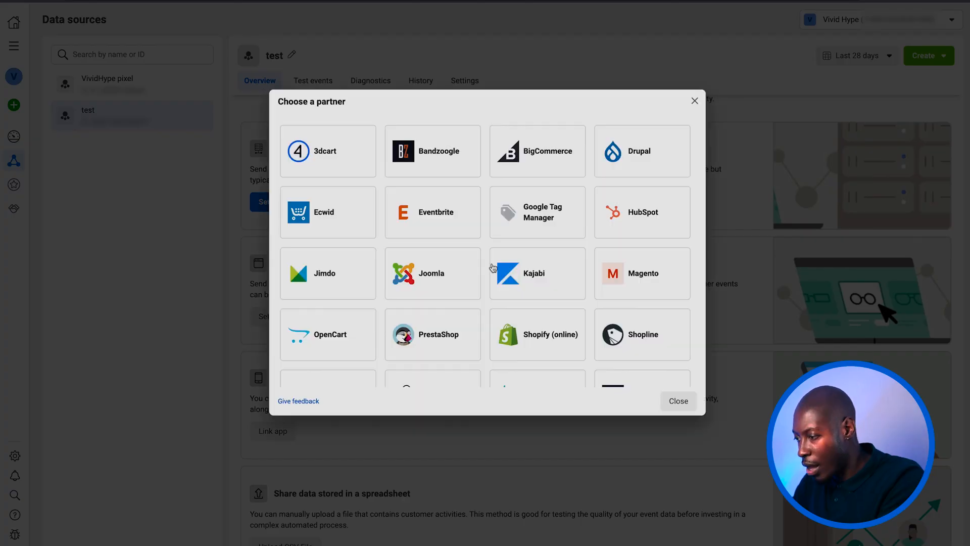
scroll(504, 333, "down", 3)
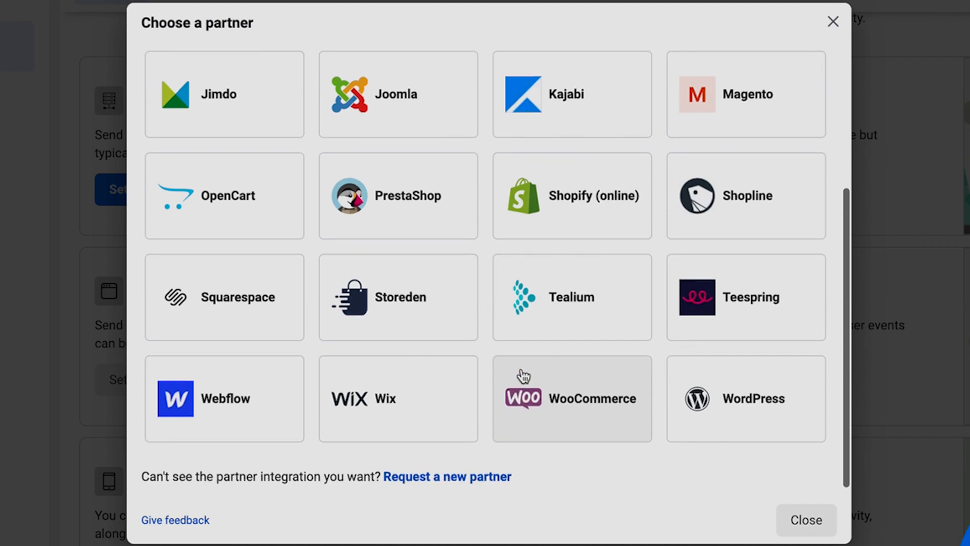
left_click(582, 192)
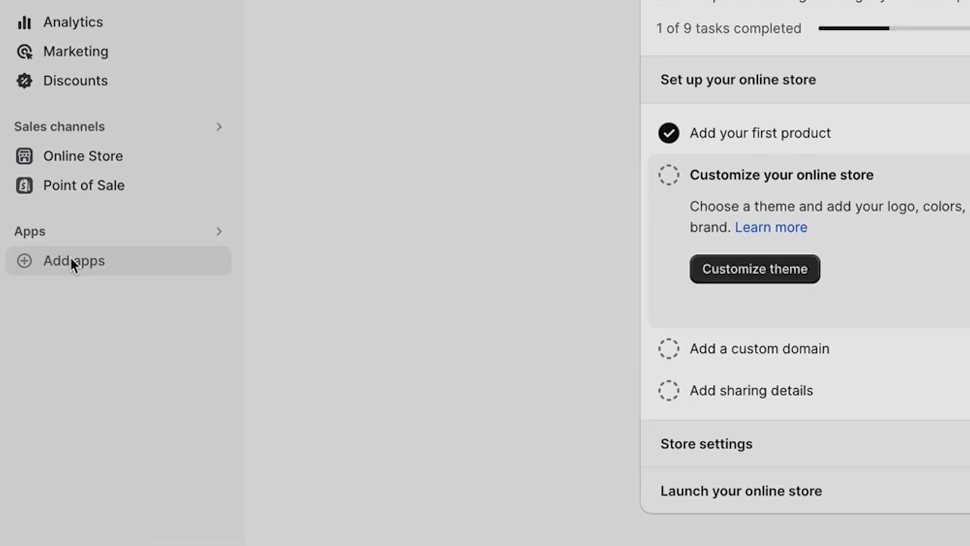
- From the Shopify admin, open the Shopify App Store and search it for facebook
left_click(72, 260)
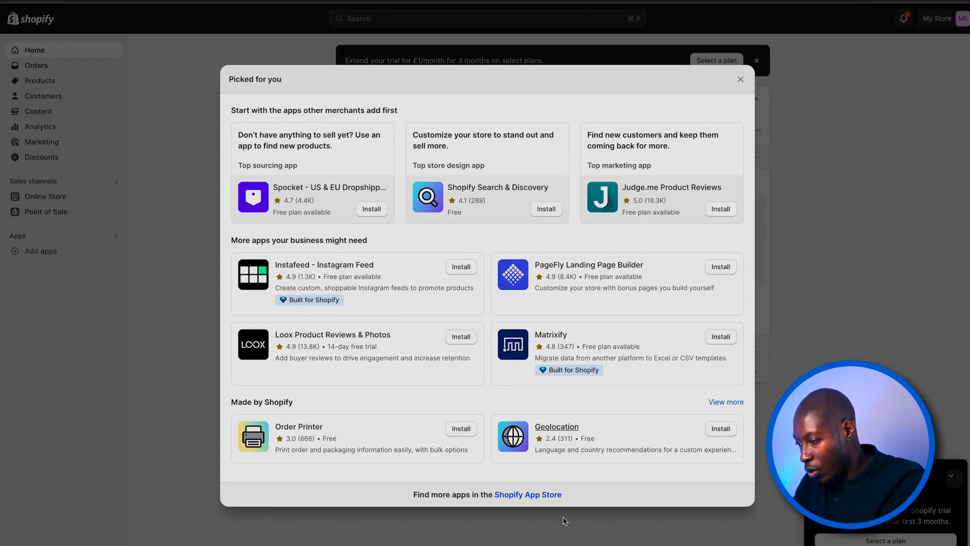
left_click(528, 495)
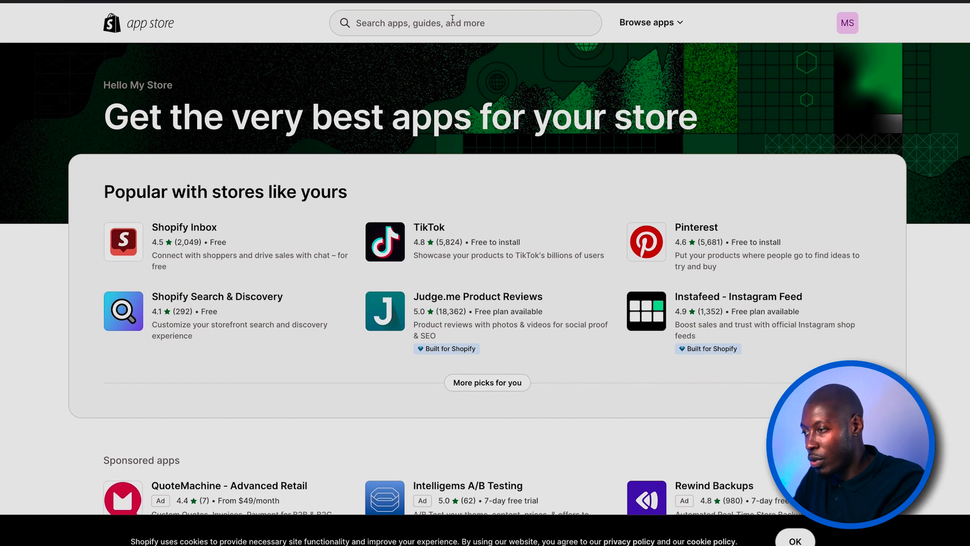
left_click(452, 18)
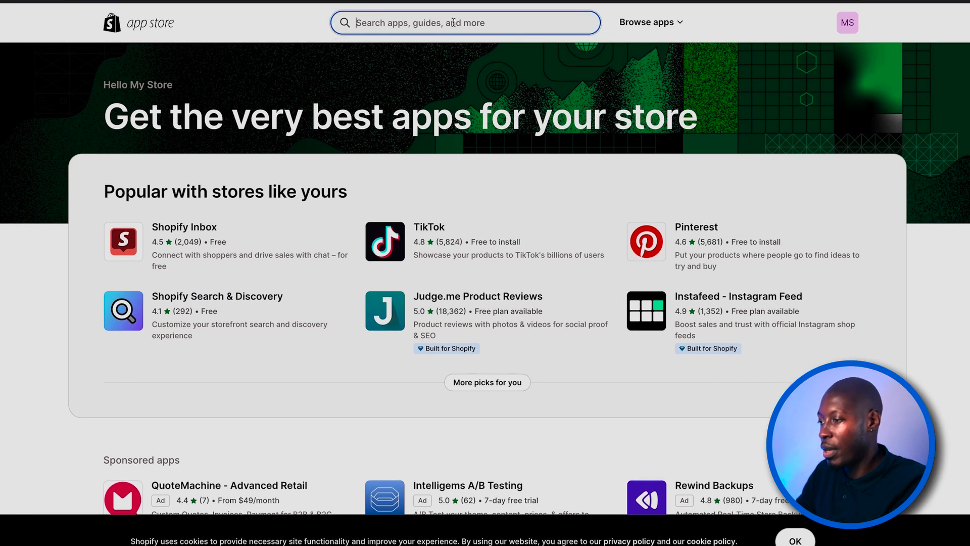
type("facebook")
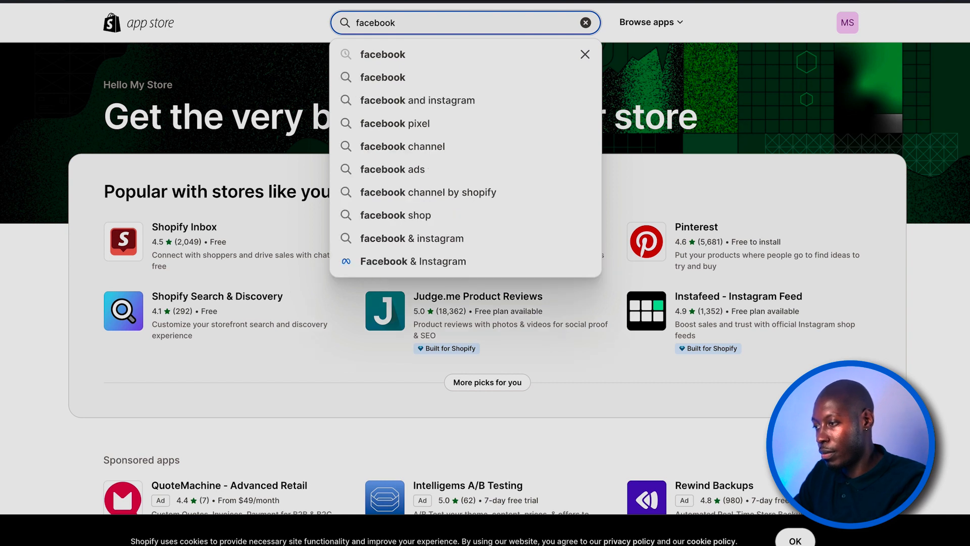
key("Return")
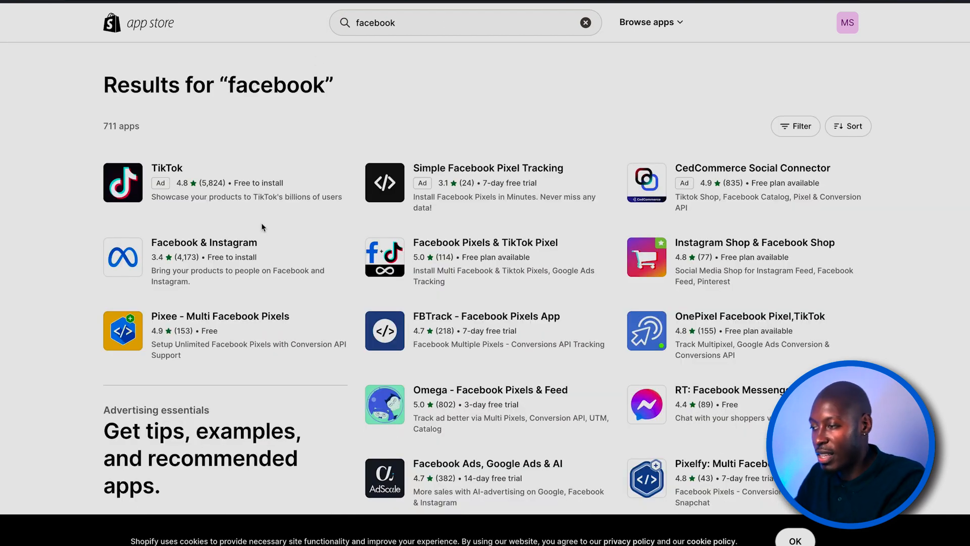
- Install the Facebook & Instagram app by Meta and add it to the store as a sales channel
scroll(480, 123, "down", 1)
scroll(277, 280, "down", 1)
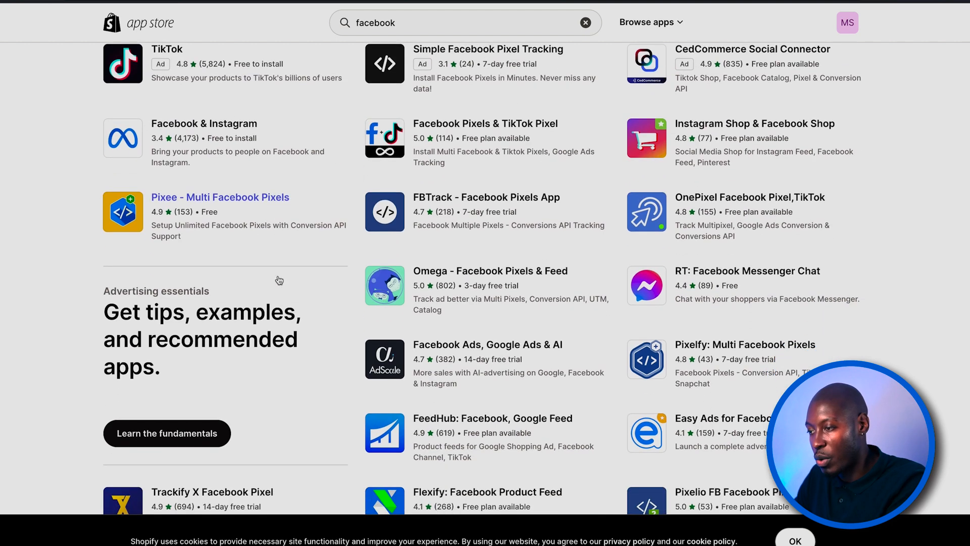
left_click(209, 128)
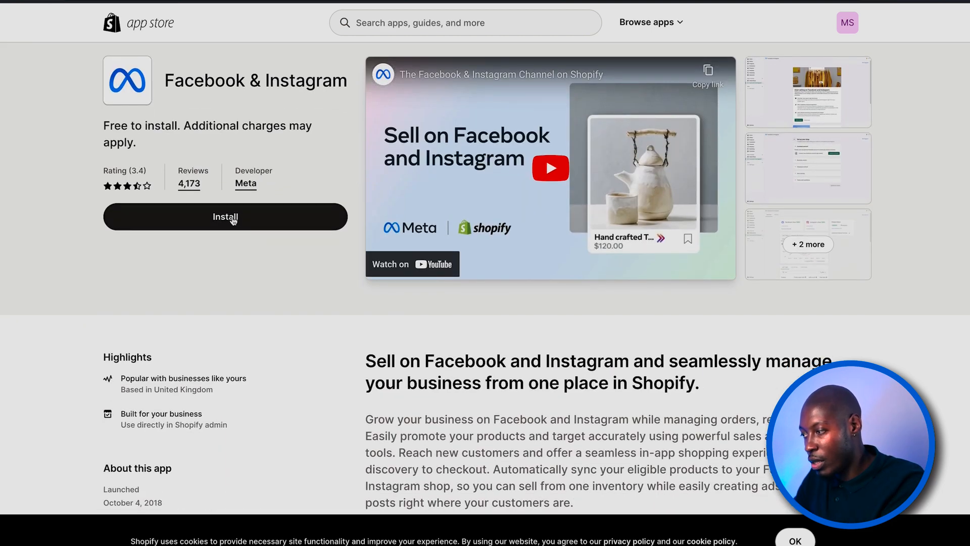
left_click(233, 220)
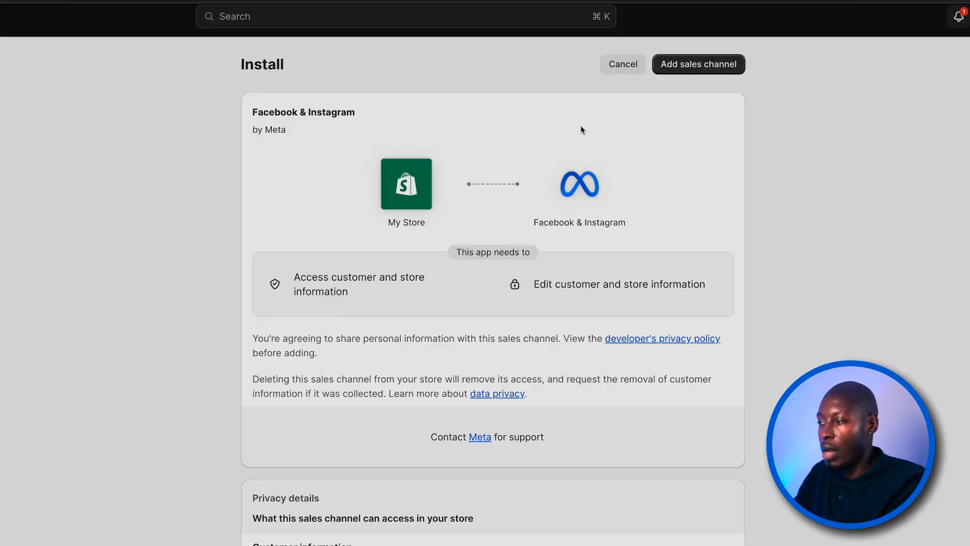
left_click(726, 65)
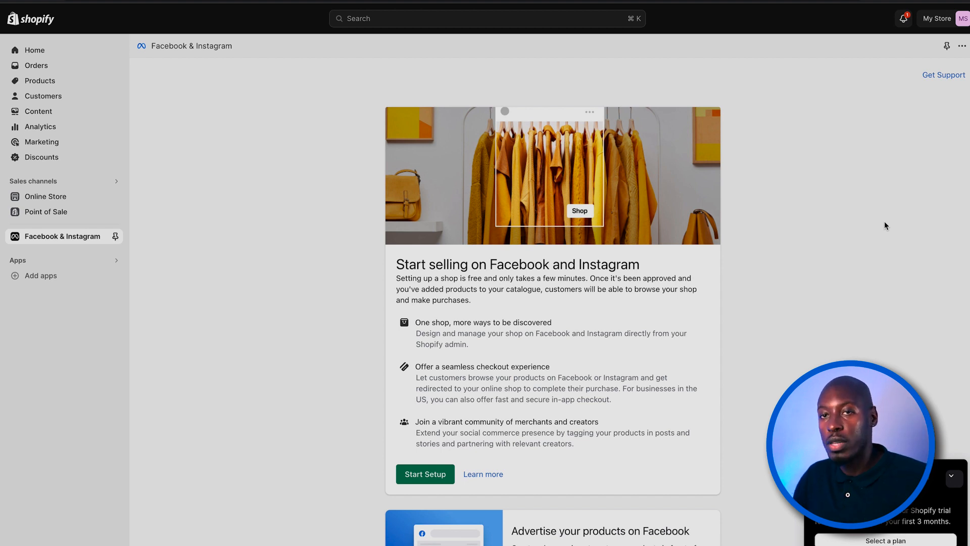
- Start the Facebook and Instagram shop setup, connecting the Facebook account and the Vividhype Facebook Page
scroll(695, 282, "down", 3)
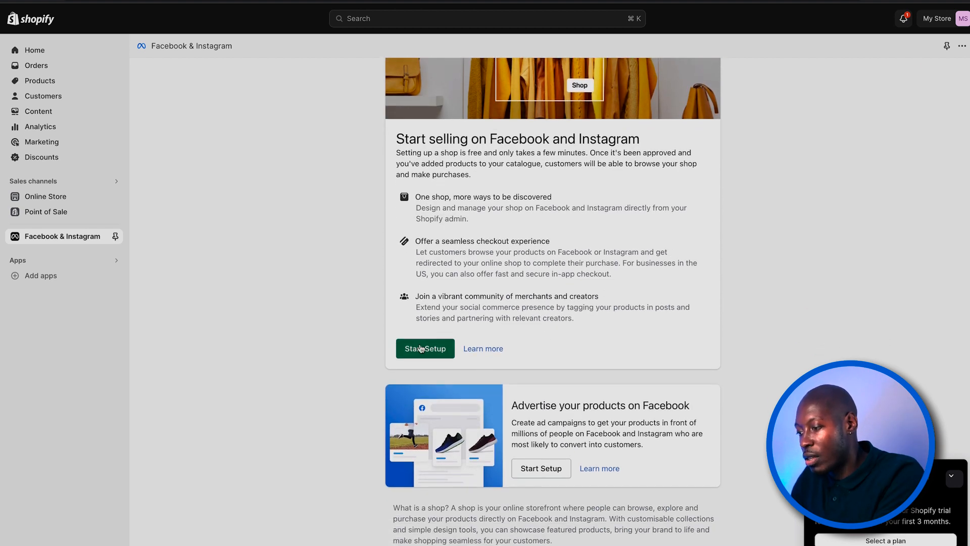
left_click(419, 347)
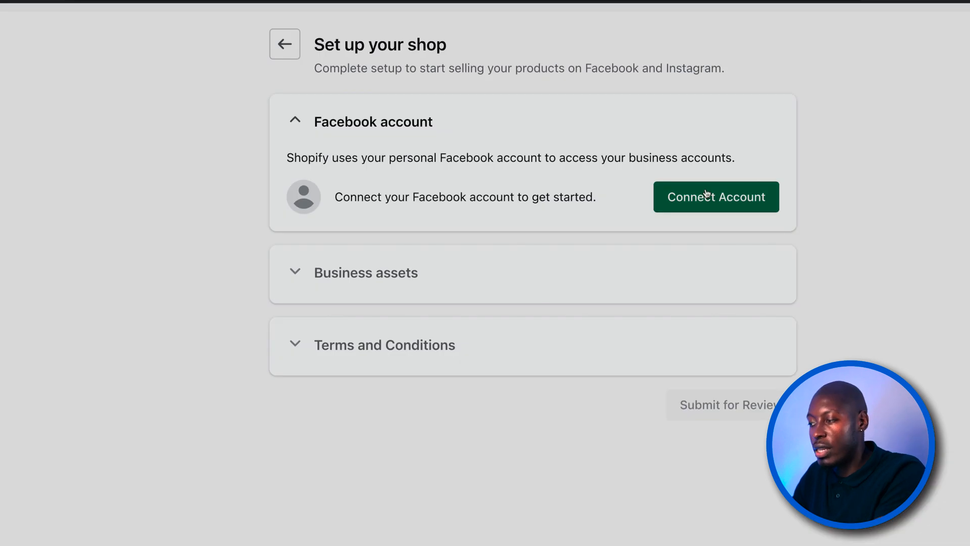
left_click(723, 196)
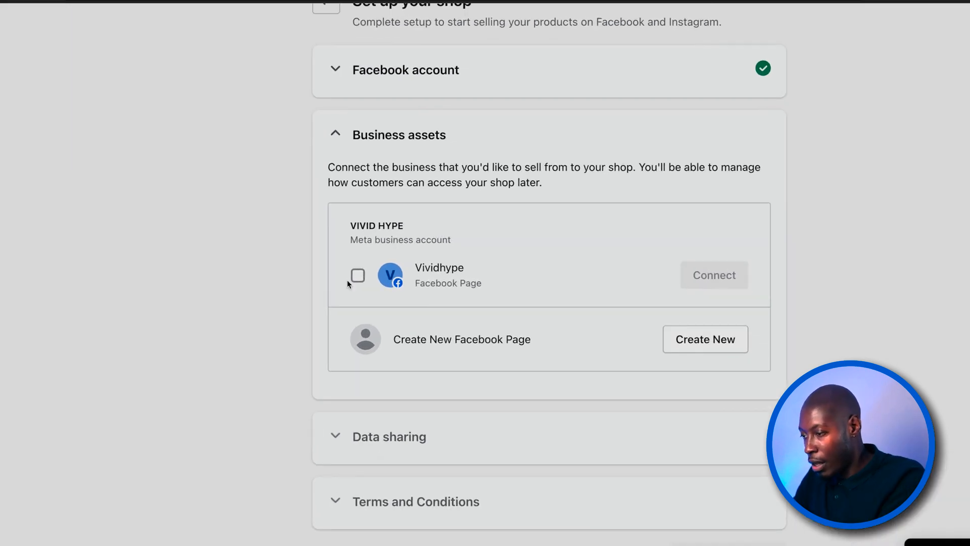
left_click(358, 276)
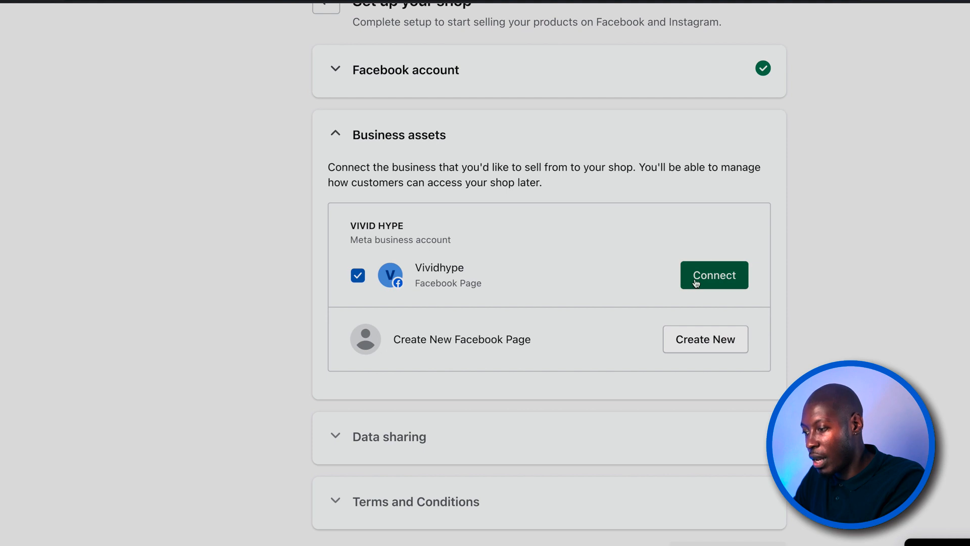
left_click(714, 277)
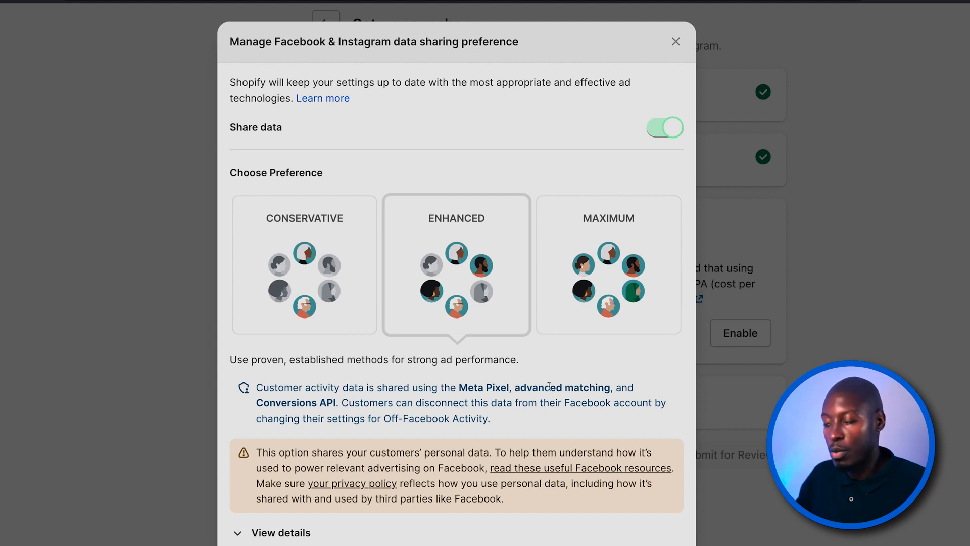
- Set the customer data sharing preference to Maximum and confirm it
left_click(635, 267)
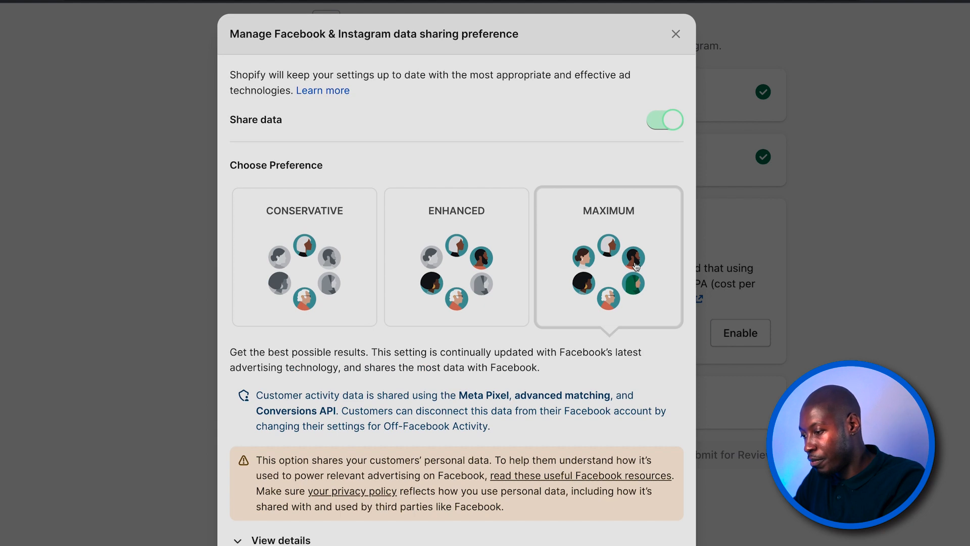
scroll(608, 396, "down", 3)
left_click(662, 450)
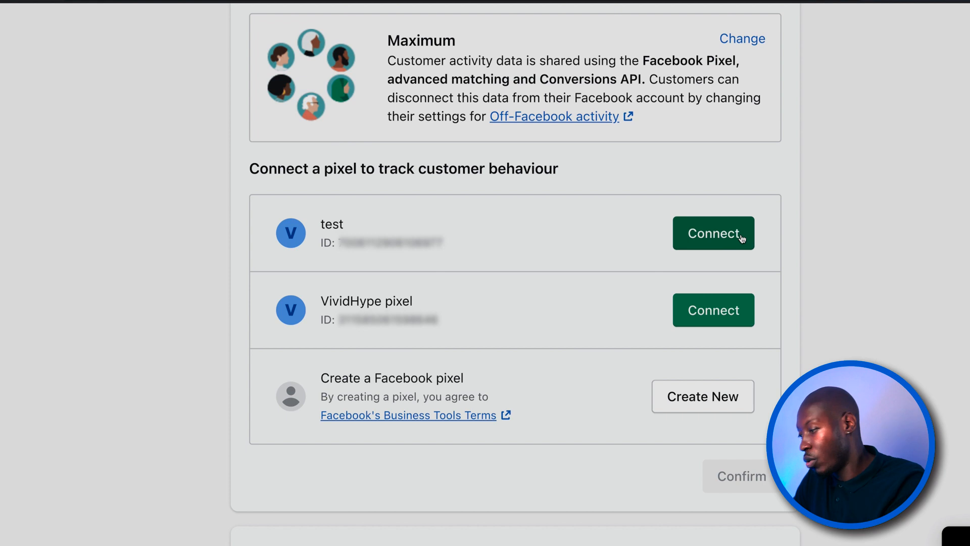
- Connect the test pixel to the shop and submit the setup for review with Meta's Seller Agreement accepted
left_click(719, 241)
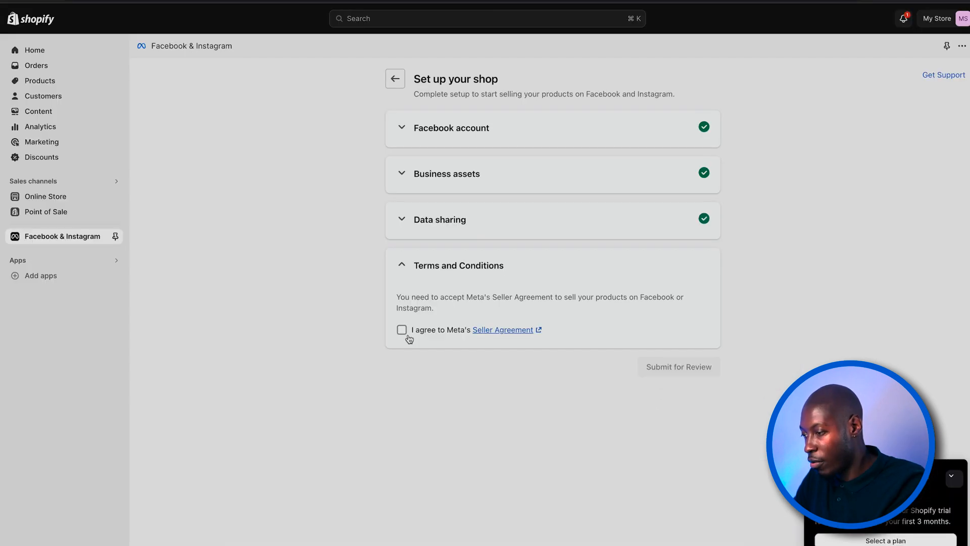
left_click(258, 311)
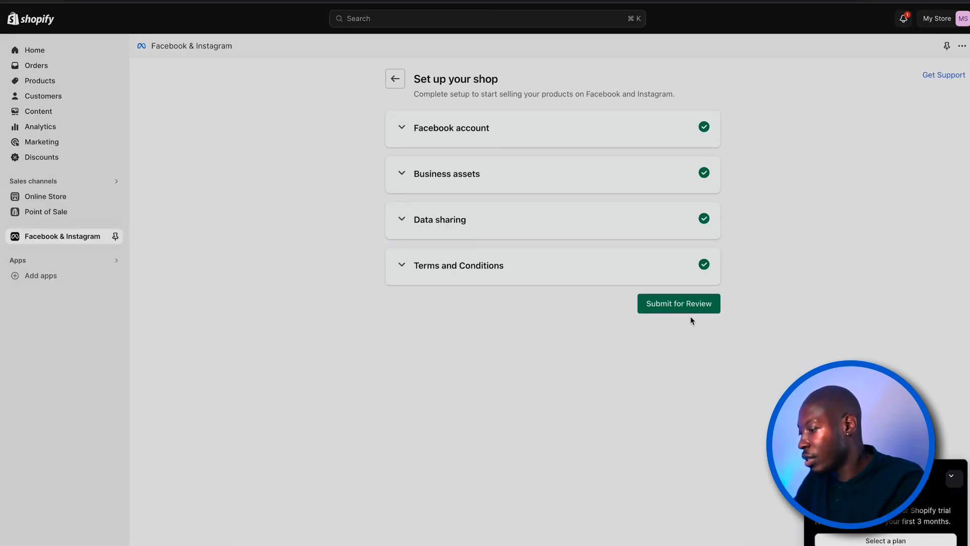
left_click(689, 305)
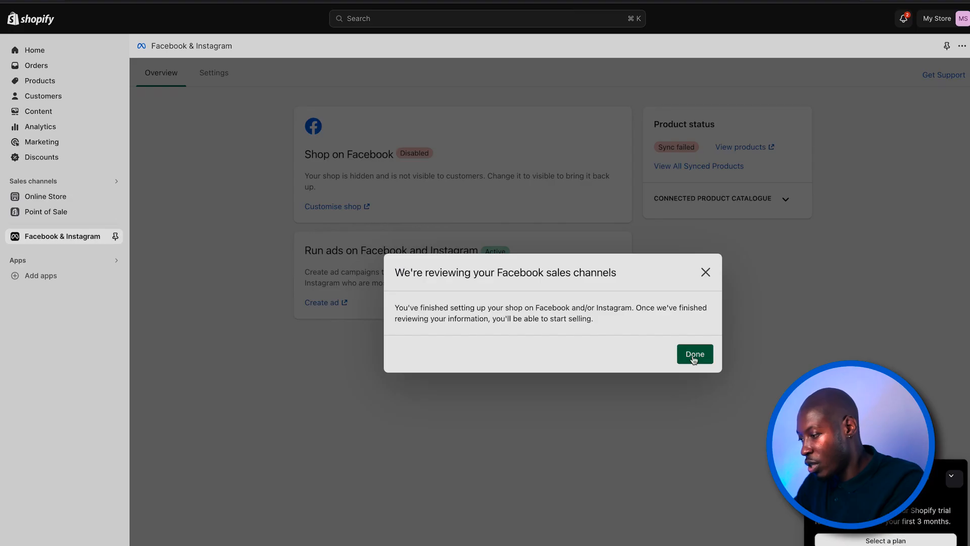
left_click(730, 420)
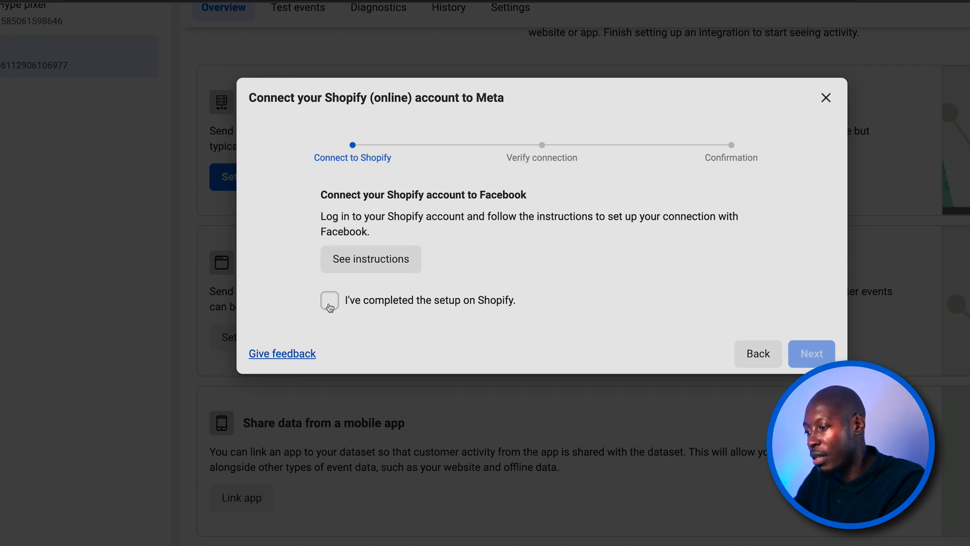
- In Meta's connection setup, mark the Shopify setup as completed and send test traffic to the storefront's copied URL
left_click(330, 303)
left_click(819, 355)
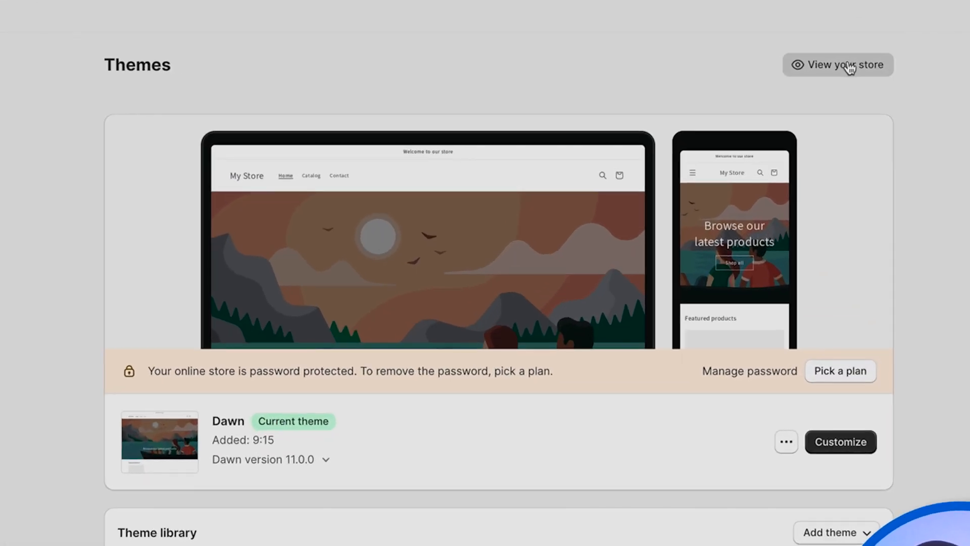
left_click(849, 65)
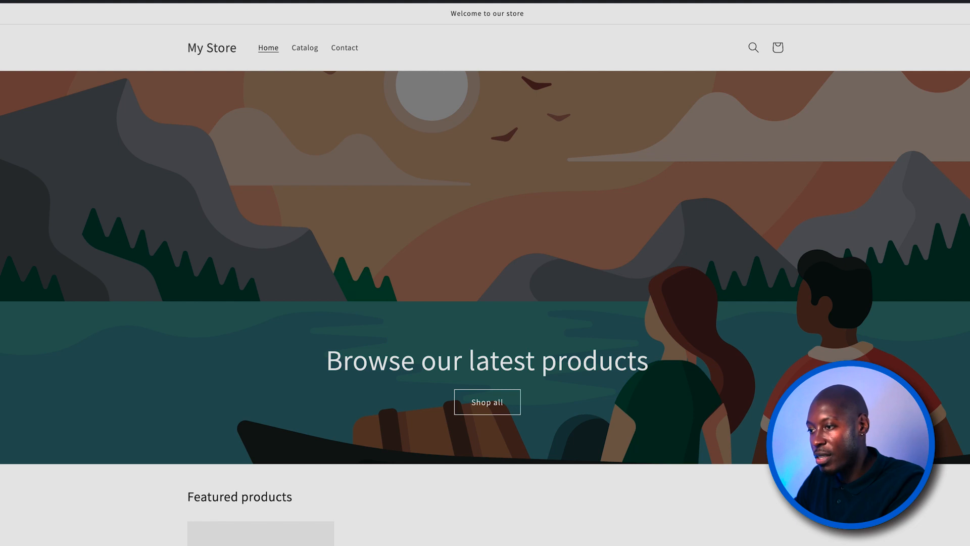
right_click(119, 1)
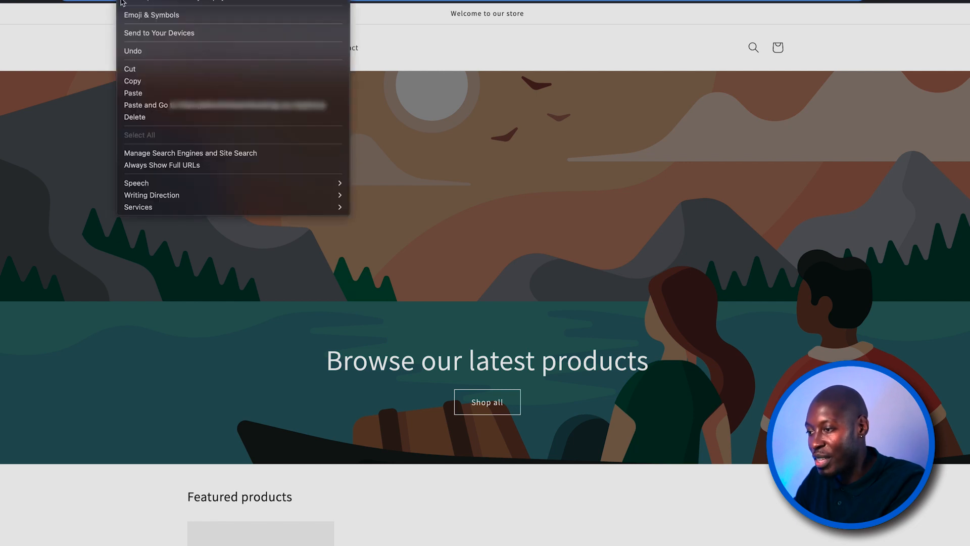
left_click(156, 83)
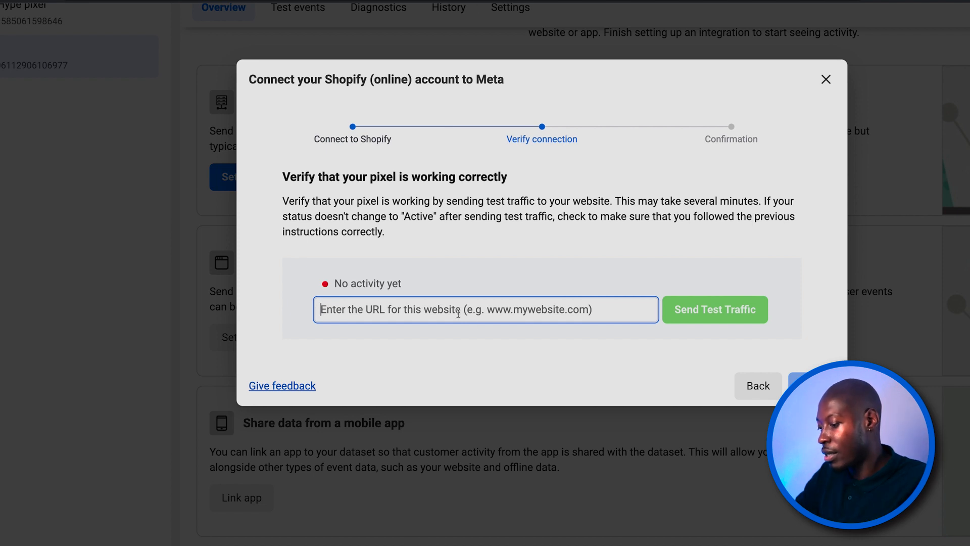
key("ctrl+v")
left_click(737, 310)
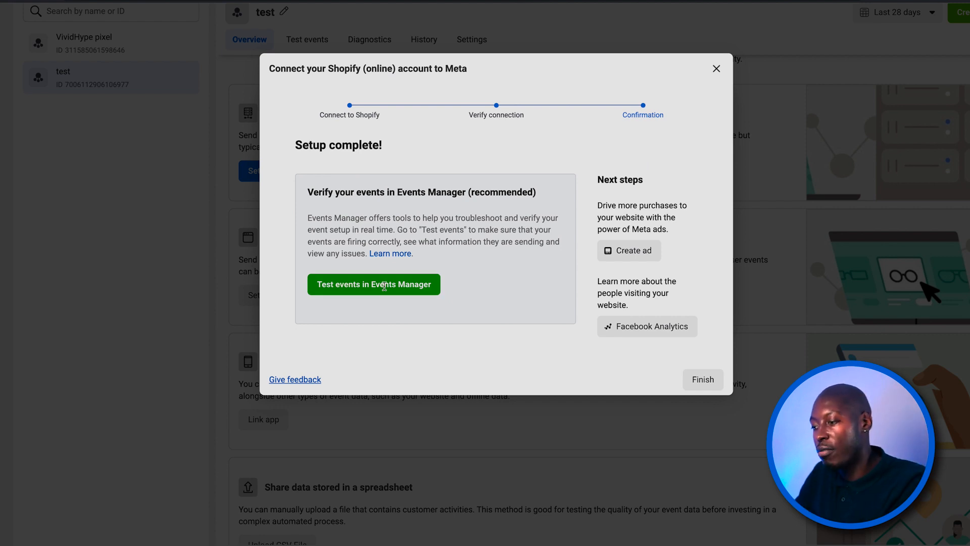
- Start the website event test for the test dataset, opening the store at aadd56-2.myshopify.com
left_click(401, 283)
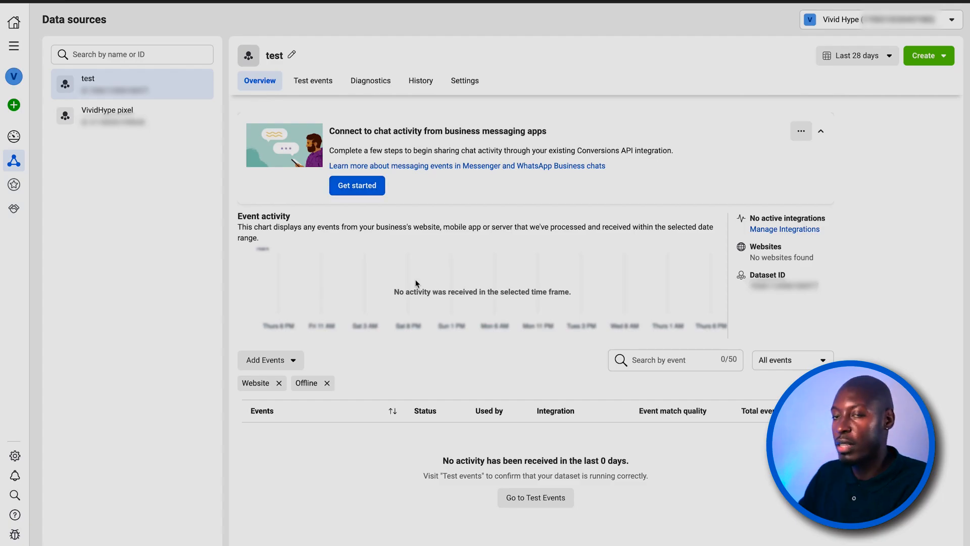
left_click(313, 82)
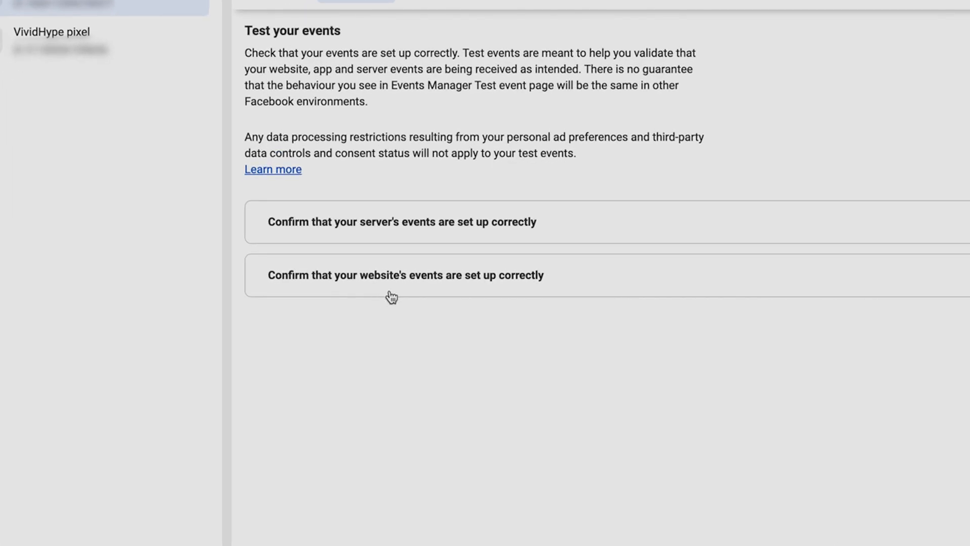
left_click(831, 276)
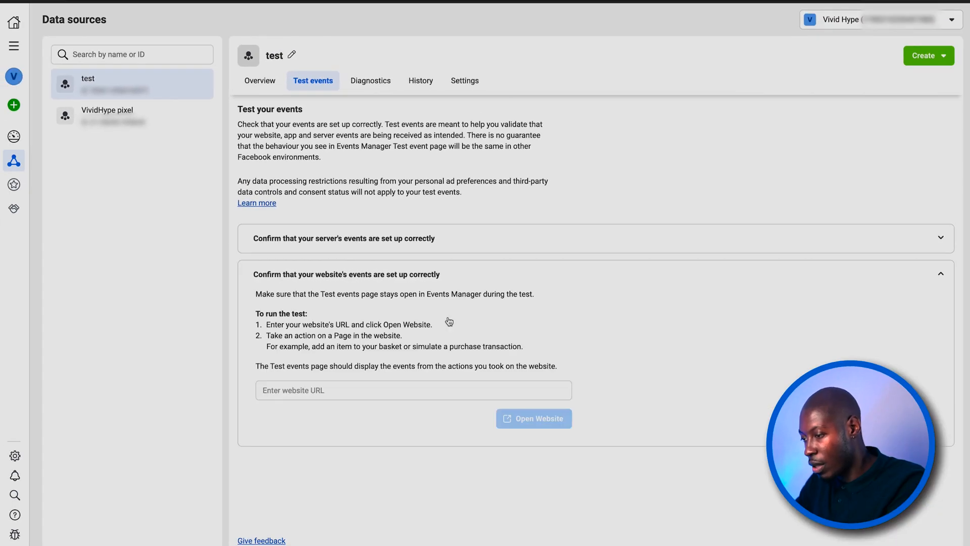
left_click(335, 390)
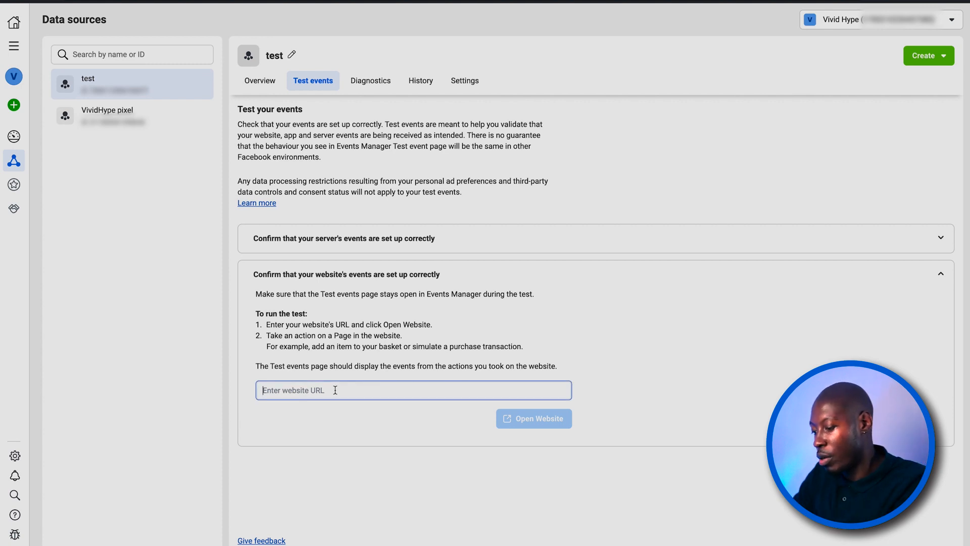
key("ctrl+v")
left_click(531, 422)
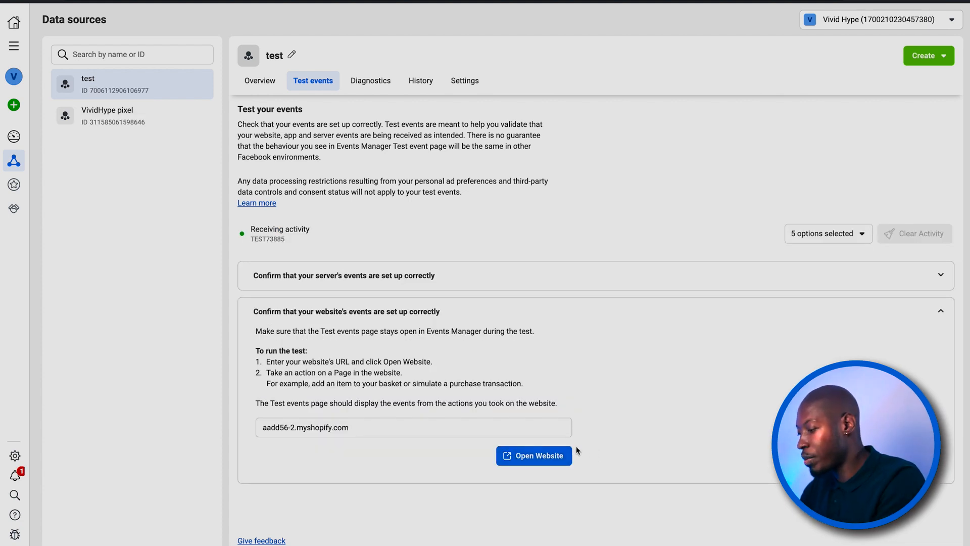
left_click(544, 454)
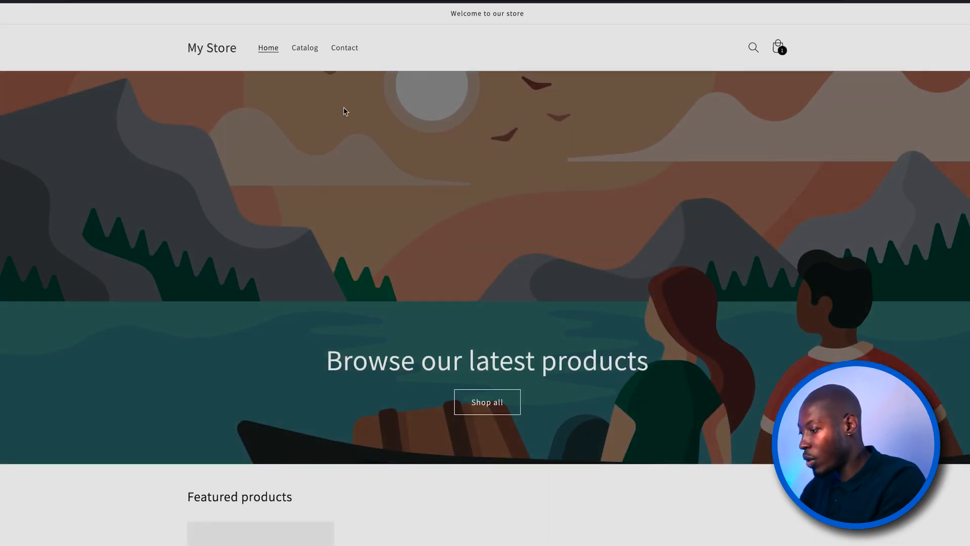
- Visit the storefront's Catalog, Contact and Home pages to generate page view events
scroll(485, 272, "down", 4)
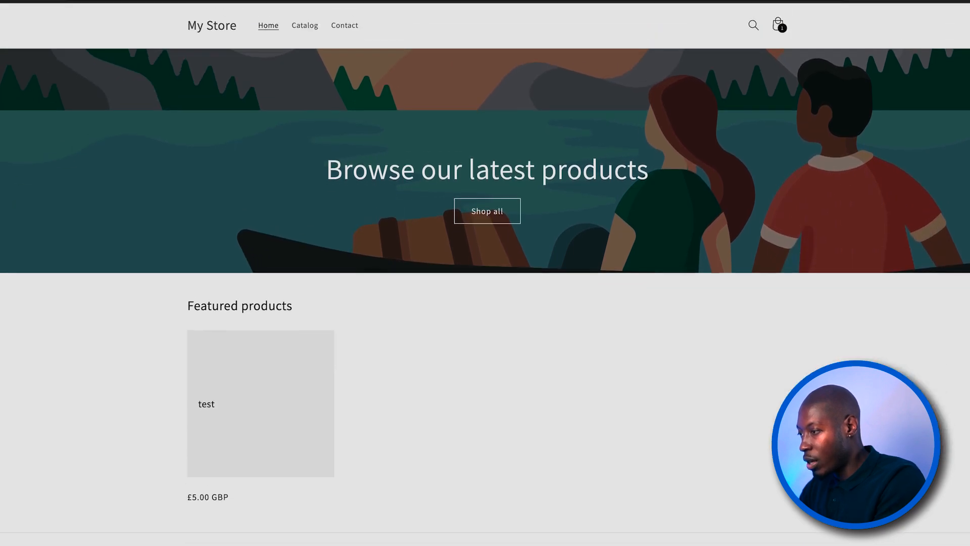
scroll(485, 273, "up", 4)
scroll(485, 272, "down", 1)
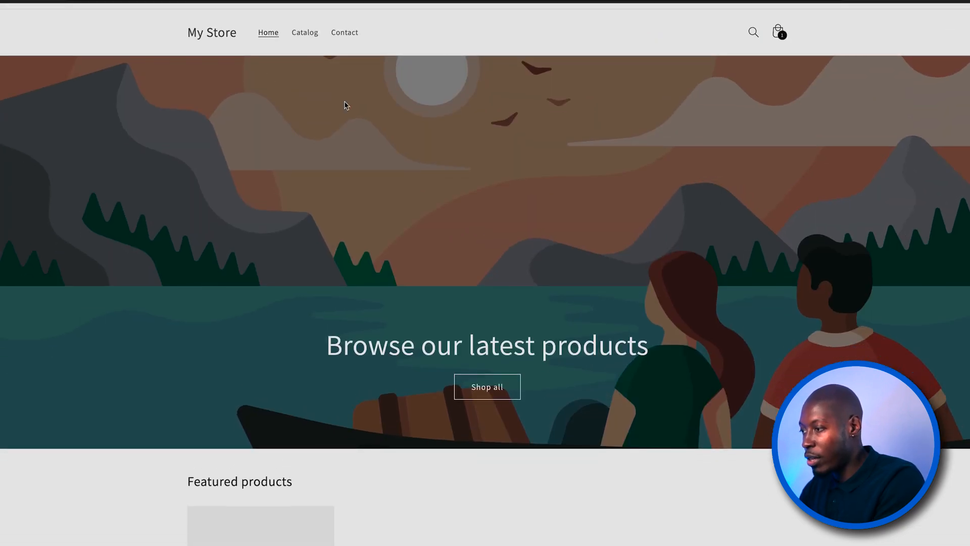
left_click(304, 33)
left_click(352, 51)
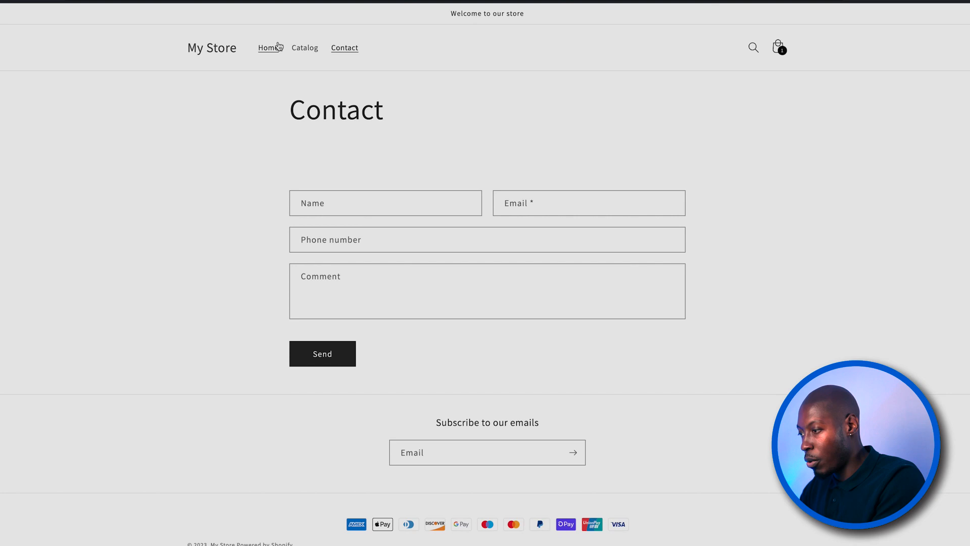
left_click(269, 52)
- Add the featured test product to the cart and start its checkout, and review the received test events in Events Manager
scroll(425, 384, "down", 4)
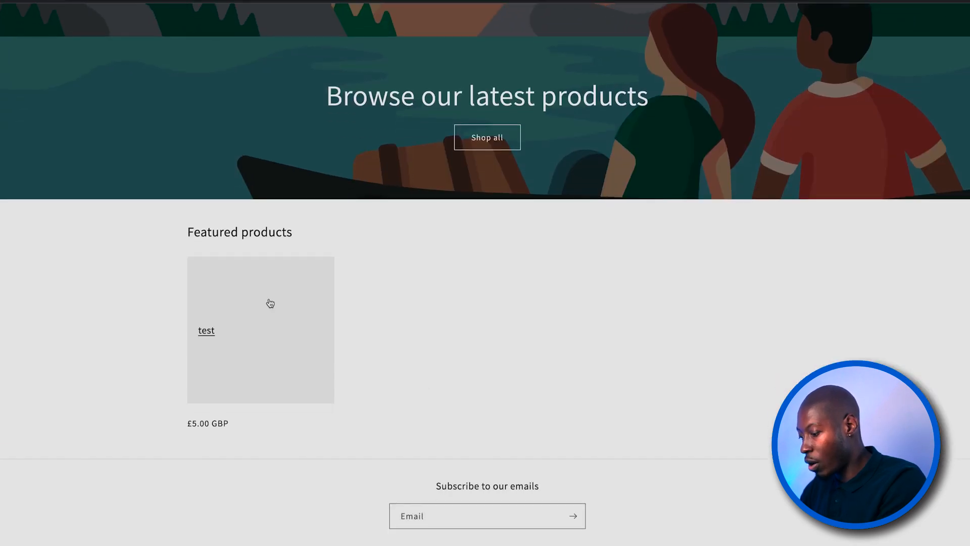
left_click(260, 317)
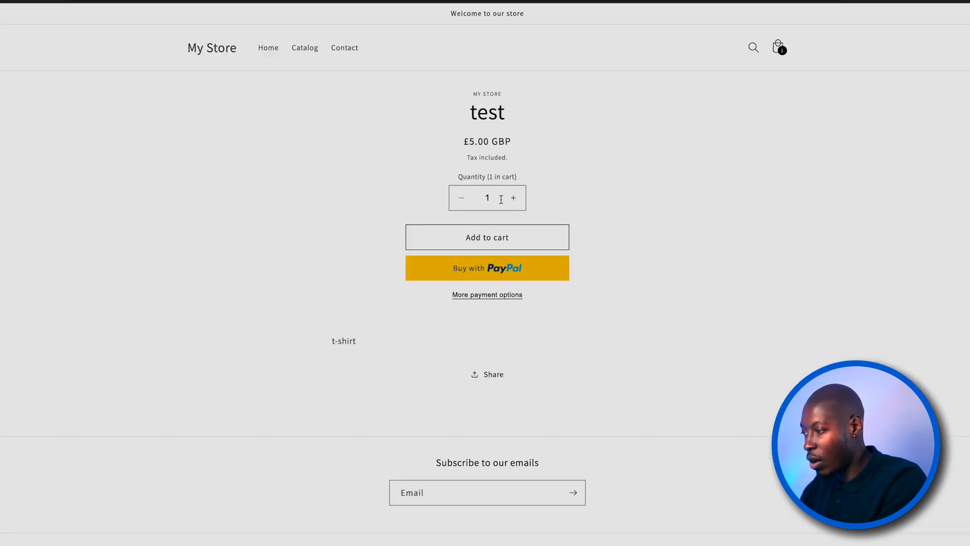
left_click(493, 241)
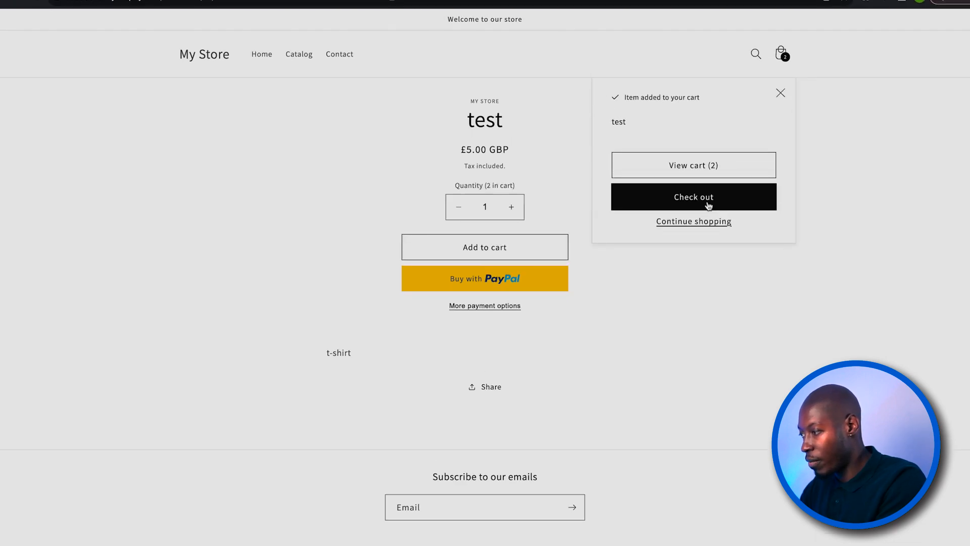
left_click(709, 205)
scroll(358, 406, "down", 3)
scroll(359, 406, "up", 3)
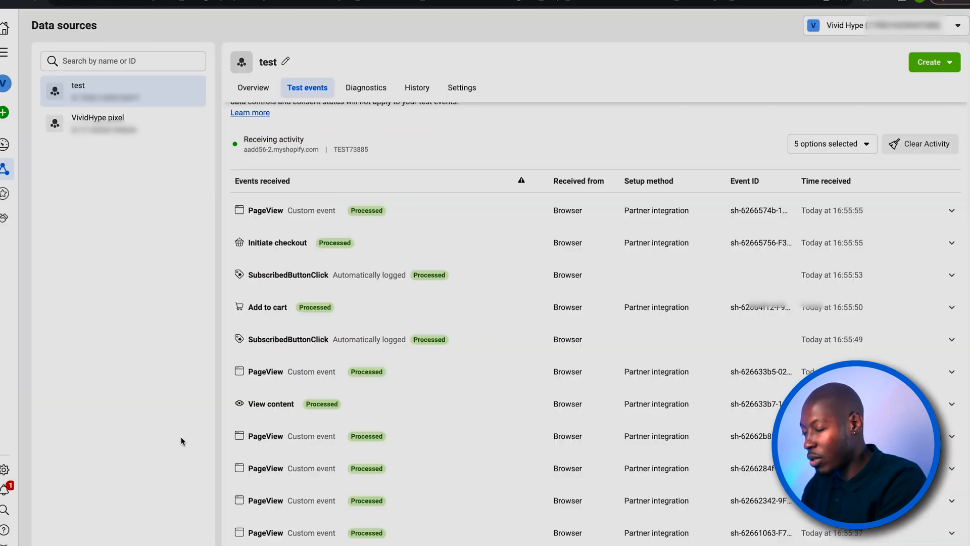